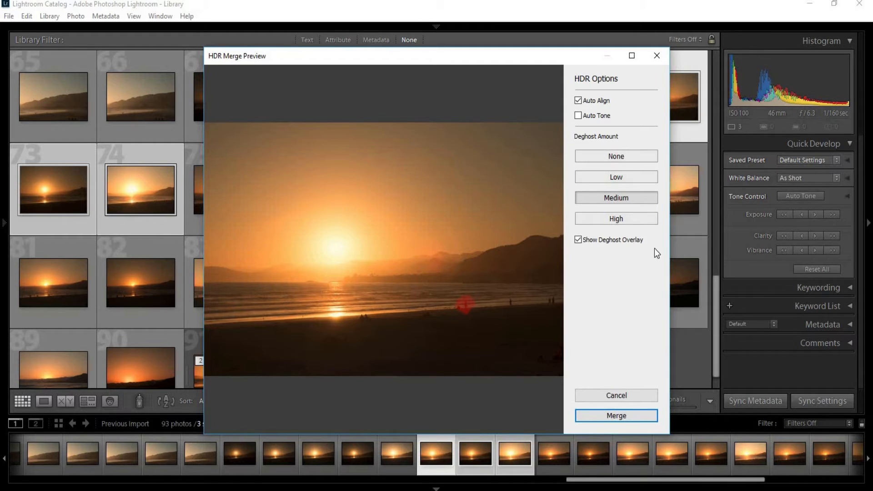
Set the deghost amount to Low and merge the selected bracketed sunset photos into one HDR image
click(640, 178)
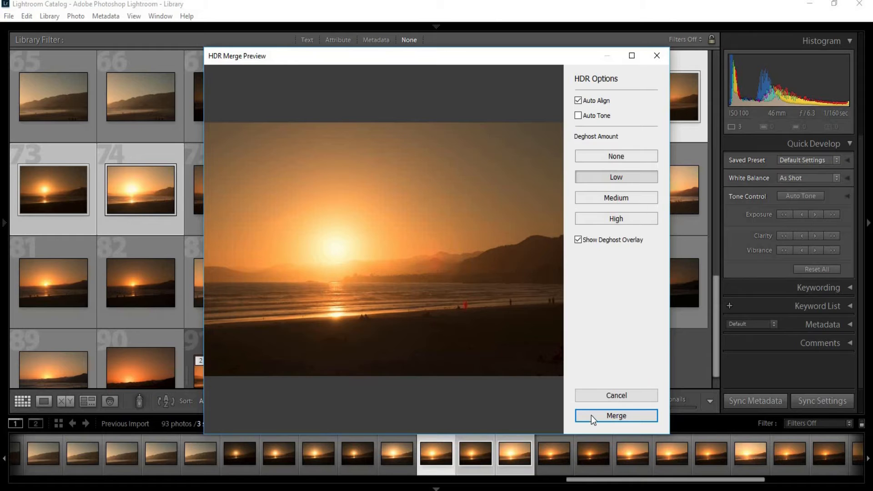
click(591, 416)
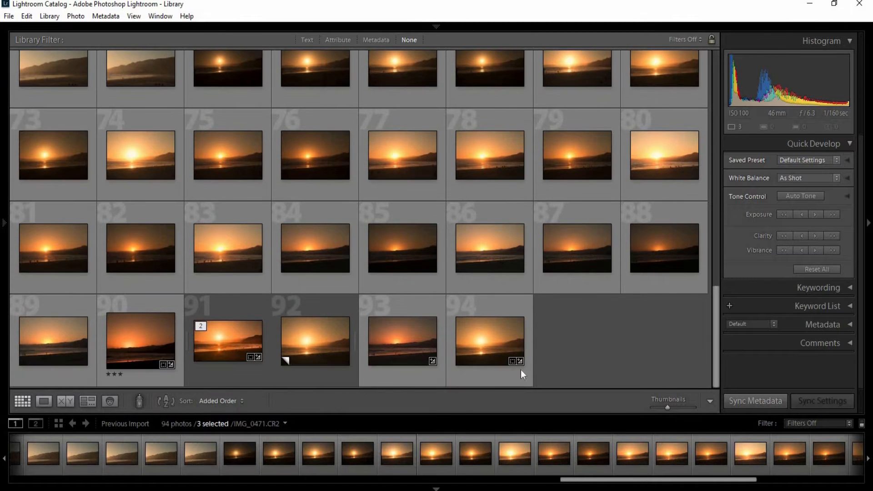
Preview the merged HDR photo in full screen, then open it in Develop with the filmstrip and presets area hidden
click(501, 336)
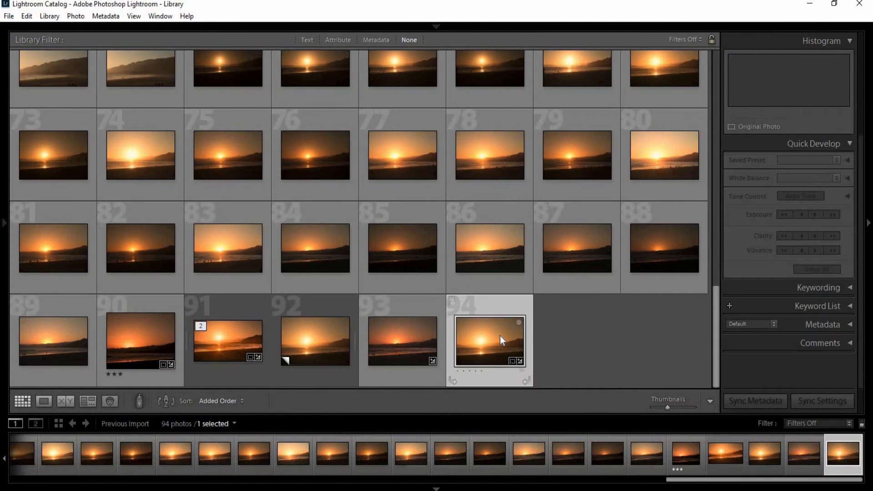
key(f)
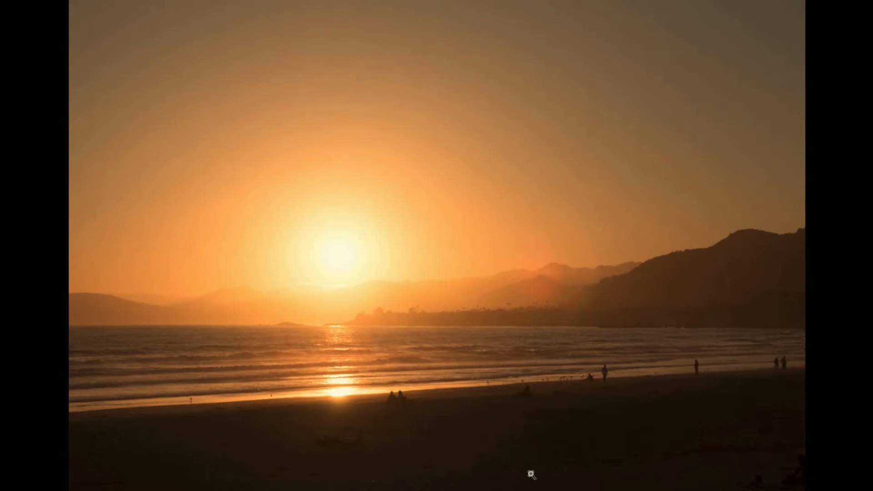
key(f)
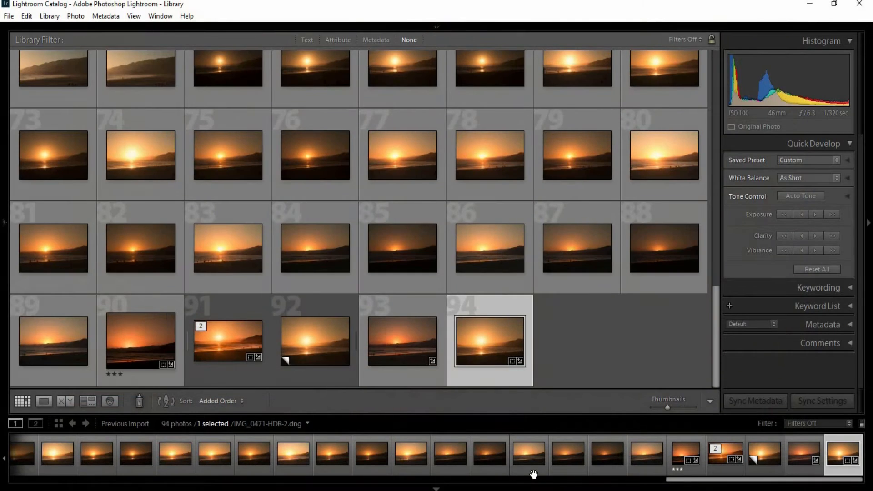
key(d)
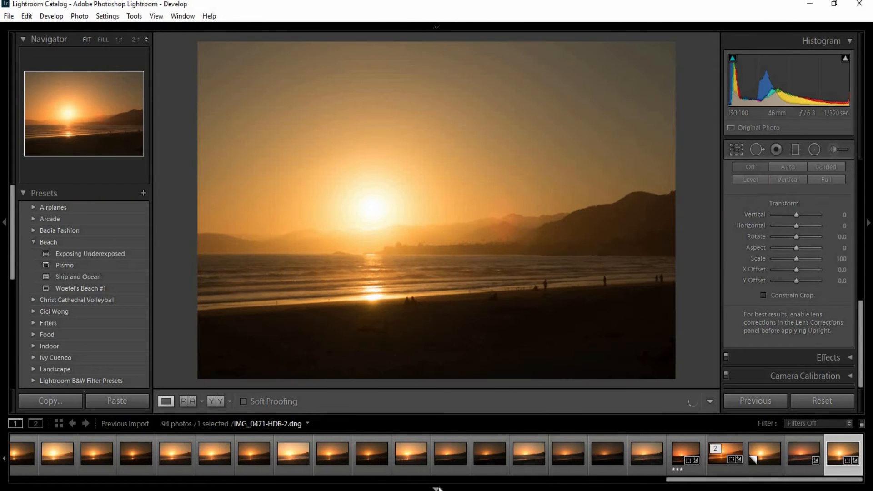
click(437, 488)
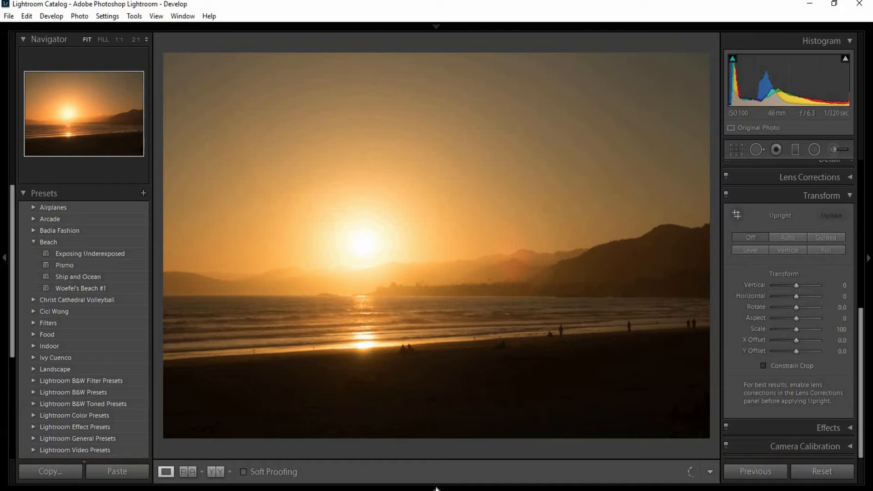
click(3, 351)
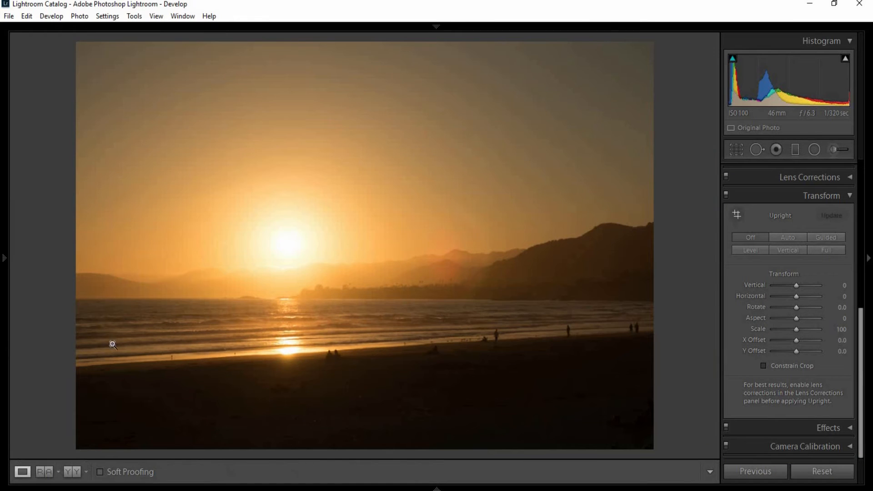
In Camera Calibration, set the Green Primary hue to +24 and the Blue Primary hue to −2
click(845, 199)
click(829, 441)
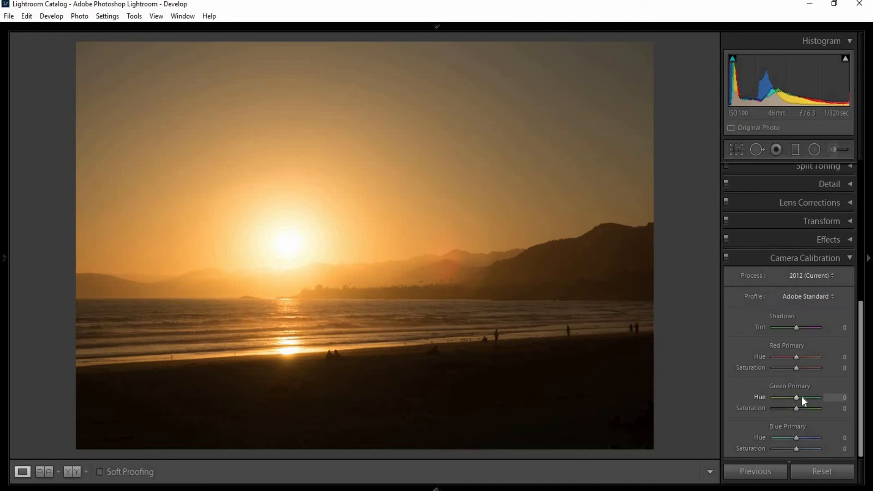
drag(802, 397, 801, 397)
drag(788, 435, 798, 439)
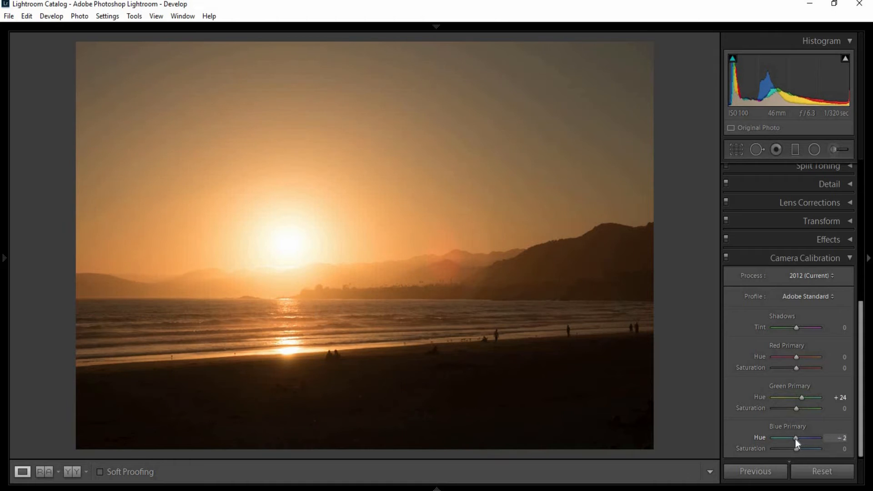
click(846, 258)
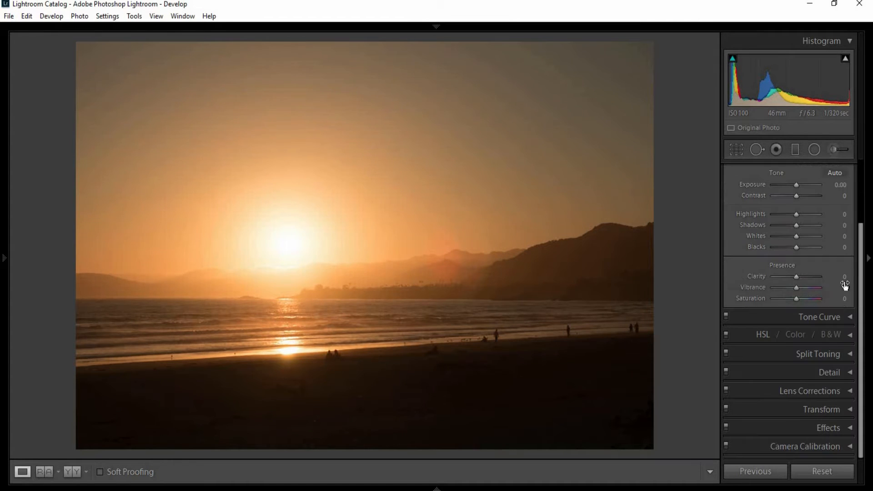
Set the Luminance noise reduction to 18 in the Detail settings
click(850, 374)
click(782, 384)
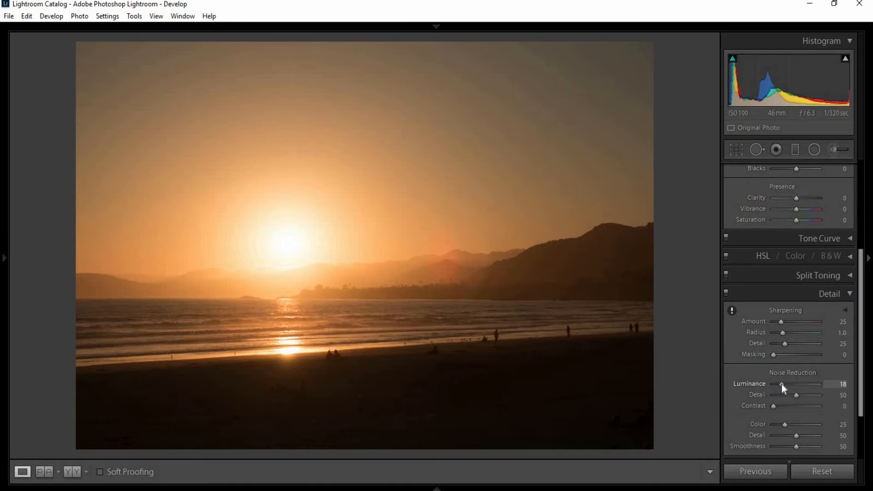
click(852, 295)
Try a slight exposure increase and reset it, then set Highlights to −48, Shadows to +12, Whites to −10 and Blacks to −10
scroll(805, 264, up, 3)
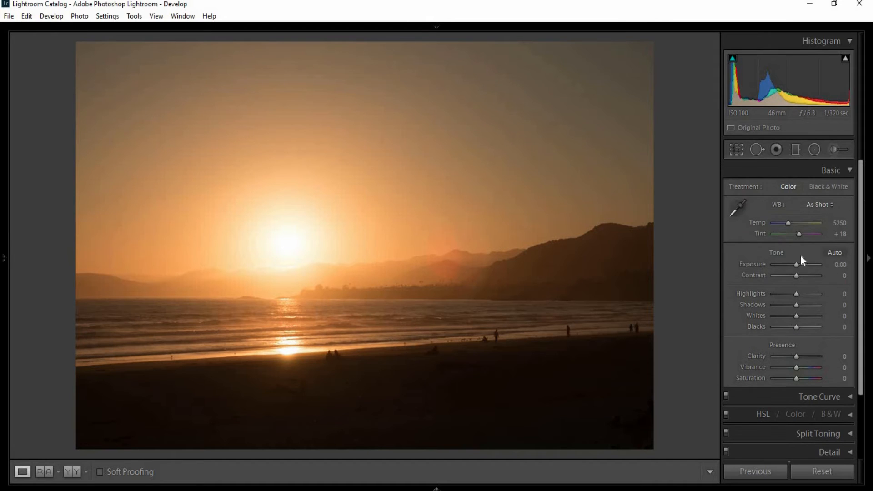
drag(799, 265, 801, 264)
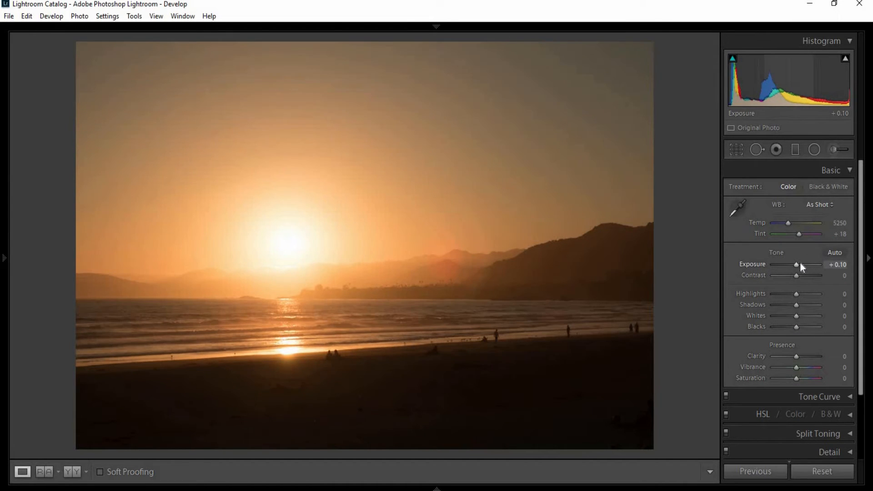
double_click(801, 263)
drag(796, 296, 795, 317)
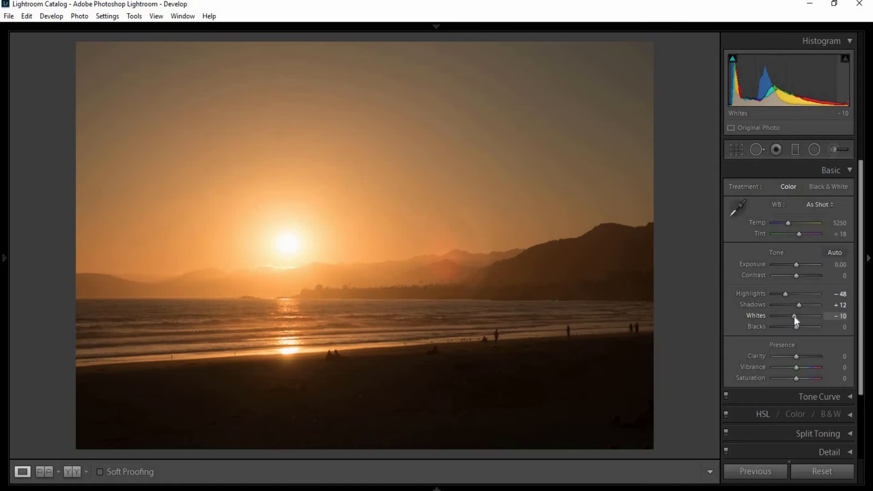
key(Down)
key(Down)
key(Down)
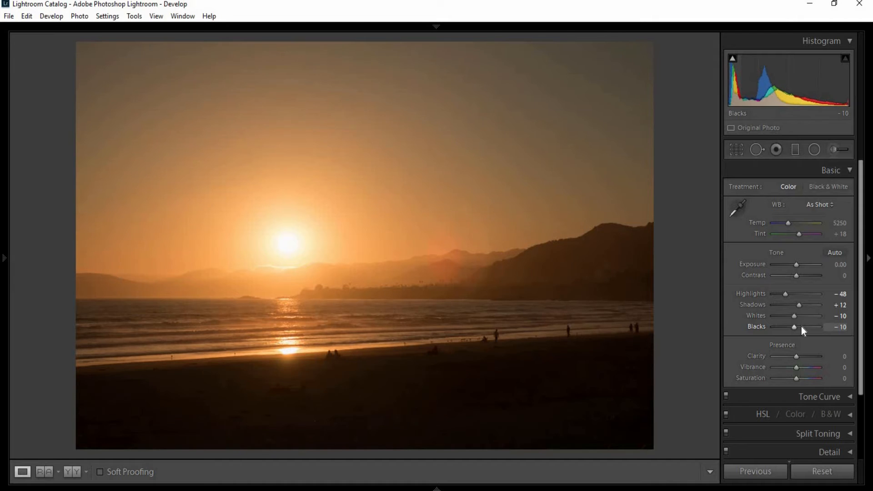
key(Up)
Set Clarity to +26, the white balance temperature to 5500 and Contrast to +19
drag(805, 359, 801, 357)
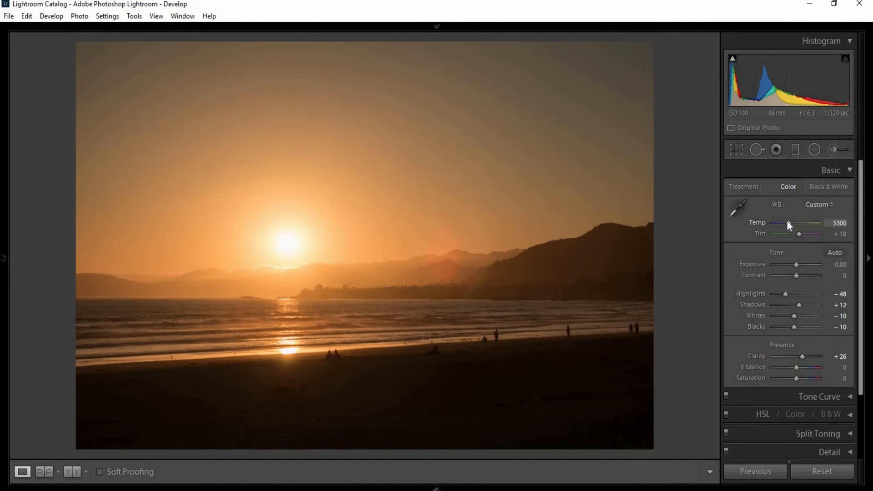
key(Up)
key(Up)
key(Up)
key(Up)
key(Up)
drag(796, 276, 801, 273)
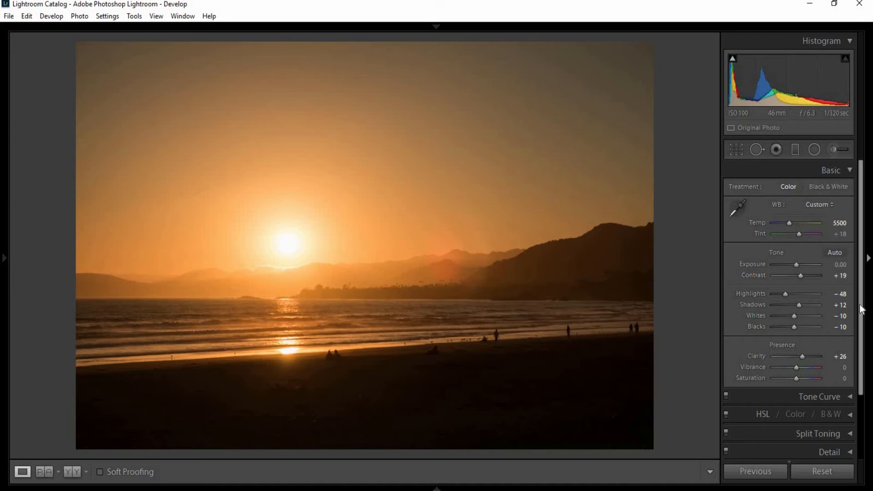
Set Vibrance to +19 and Saturation to −10, then collapse the Basic settings
scroll(792, 328, down, 1)
drag(804, 351, 793, 366)
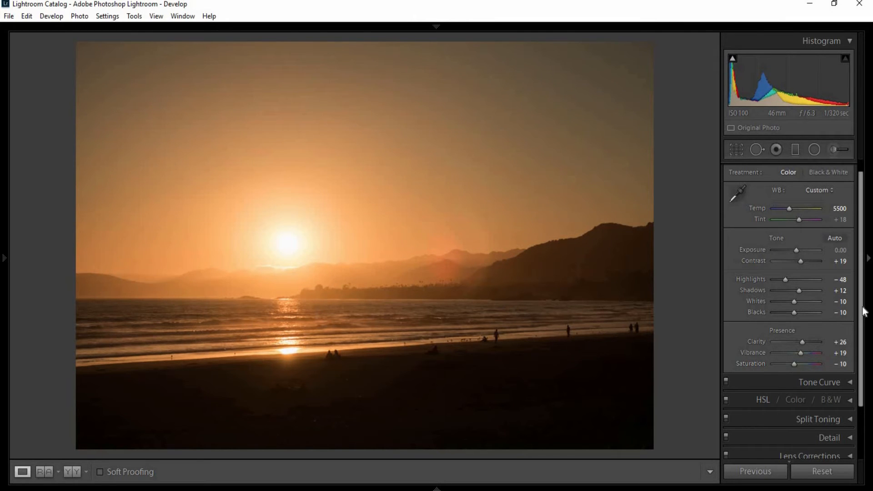
scroll(863, 332, down, 1)
drag(863, 332, 862, 265)
click(850, 170)
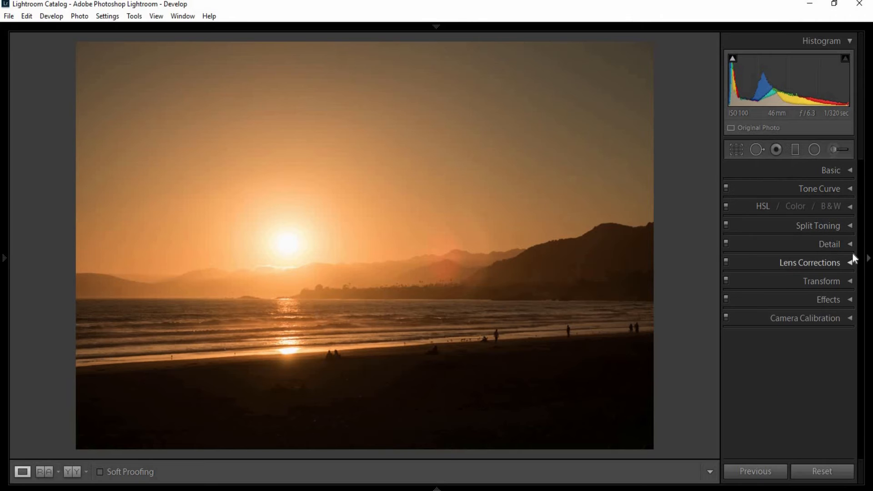
Split-tone the highlights yellow with hue 47 and saturation 33
click(850, 226)
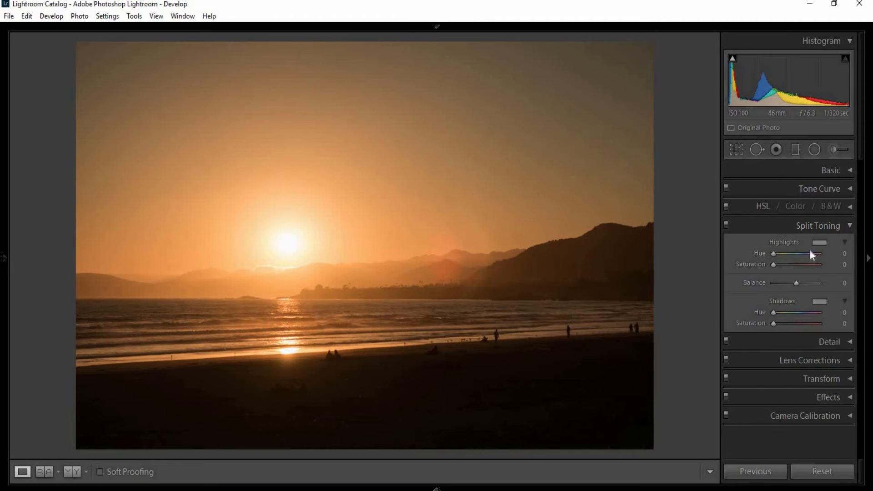
click(820, 242)
drag(663, 245, 623, 236)
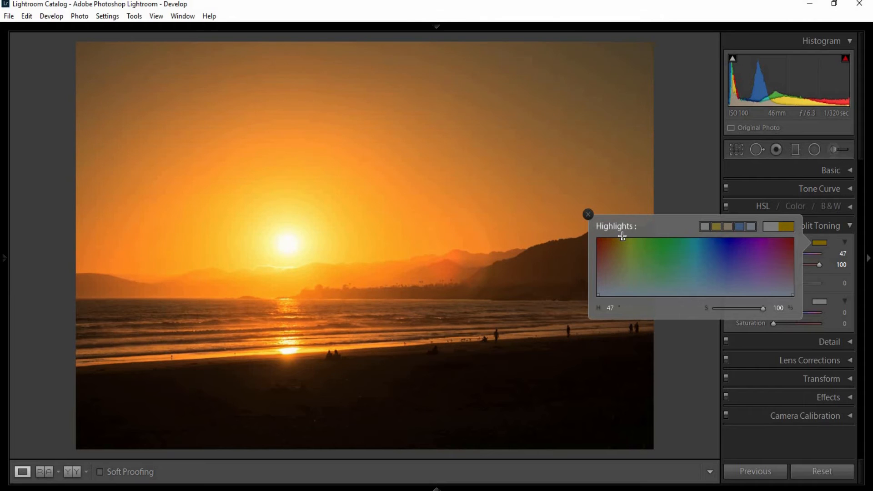
mouse_move(729, 310)
mouse_down()
mouse_move(682, 289)
mouse_move(712, 294)
mouse_up()
click(588, 214)
Split-tone the shadows blue with hue 210 and saturation 16
click(820, 301)
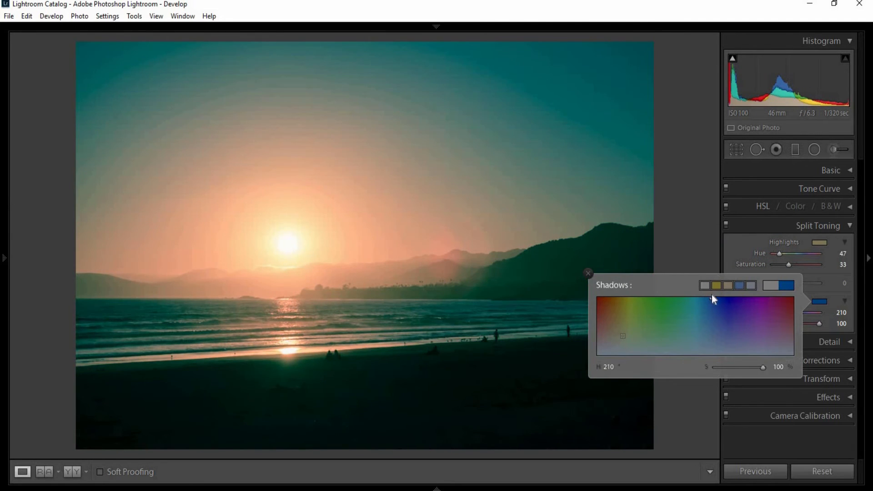
drag(735, 368, 723, 368)
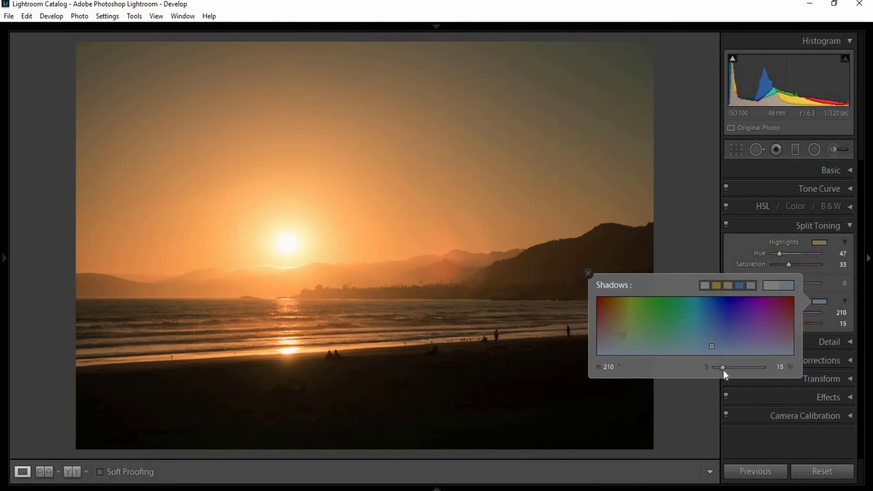
click(589, 274)
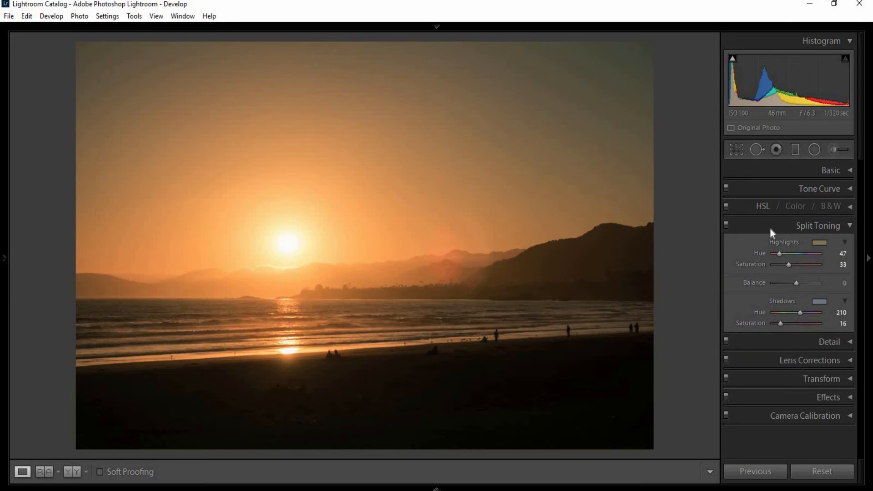
click(849, 230)
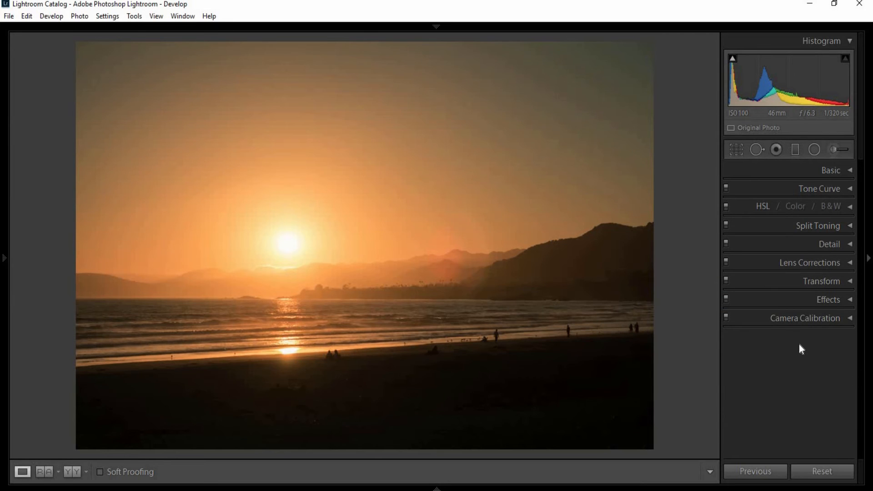
click(848, 263)
click(850, 257)
Crop the photo to a 16 x 9 aspect, shifting the image down in the frame to keep less of the dark beach
click(744, 154)
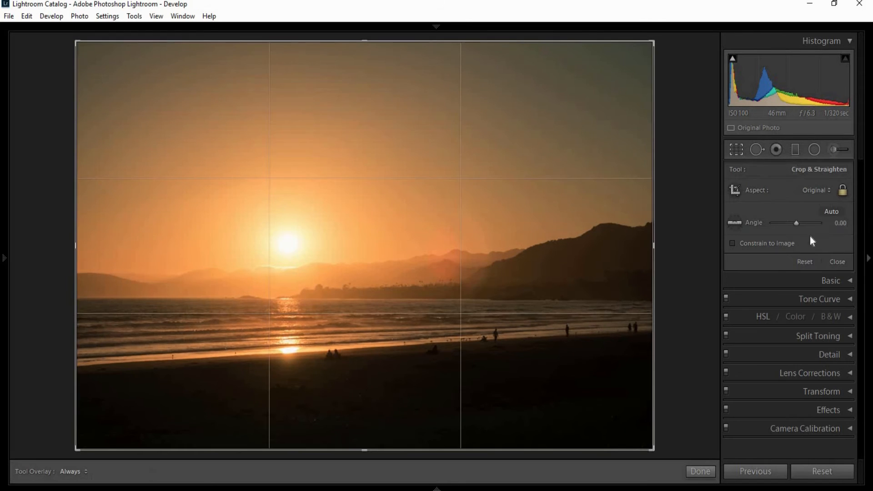
click(821, 190)
click(751, 328)
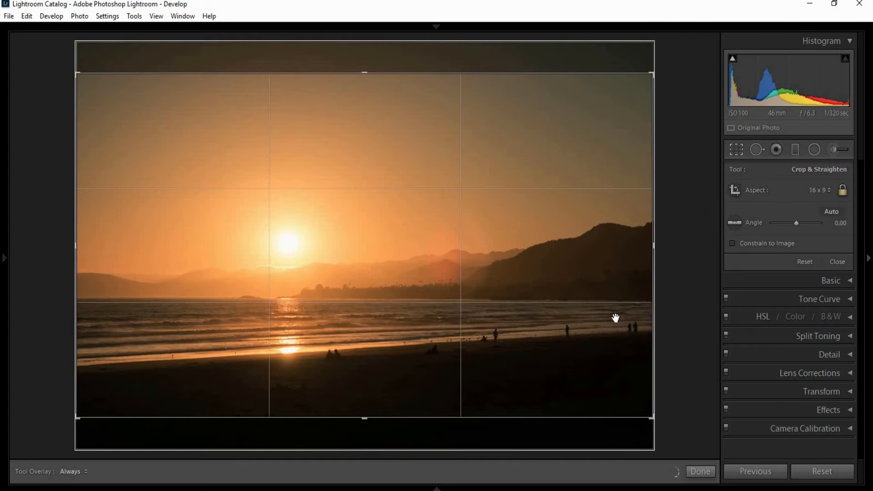
drag(615, 325, 618, 332)
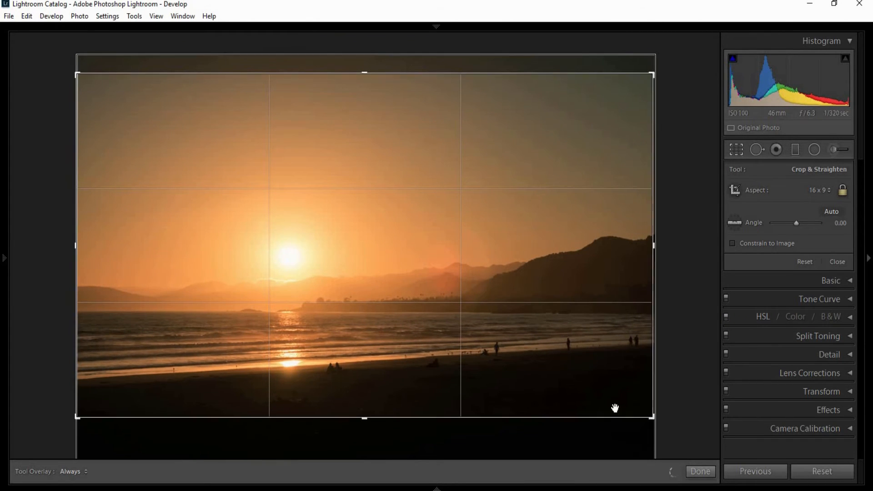
drag(614, 408, 614, 400)
click(697, 470)
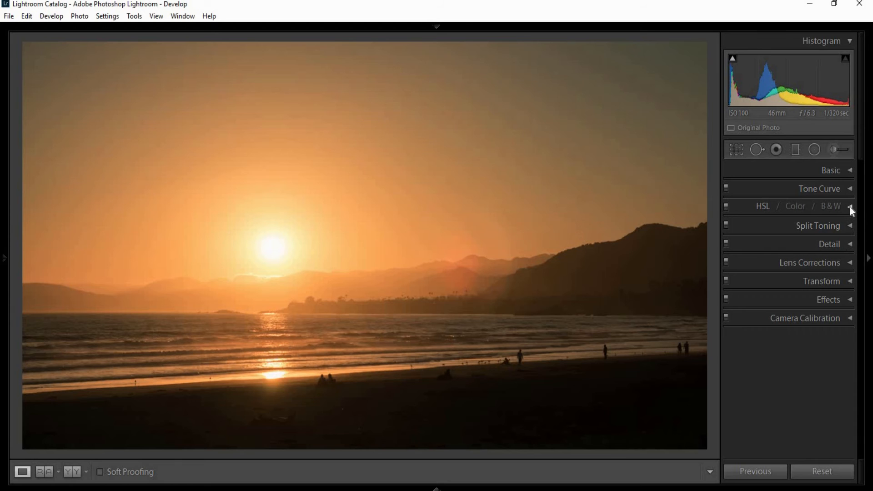
Add a tilted graduated filter from the horizon over the beach with Shadows 49, Clarity 38, Sharpness 22, Highlights −100 and Blacks −5
click(796, 150)
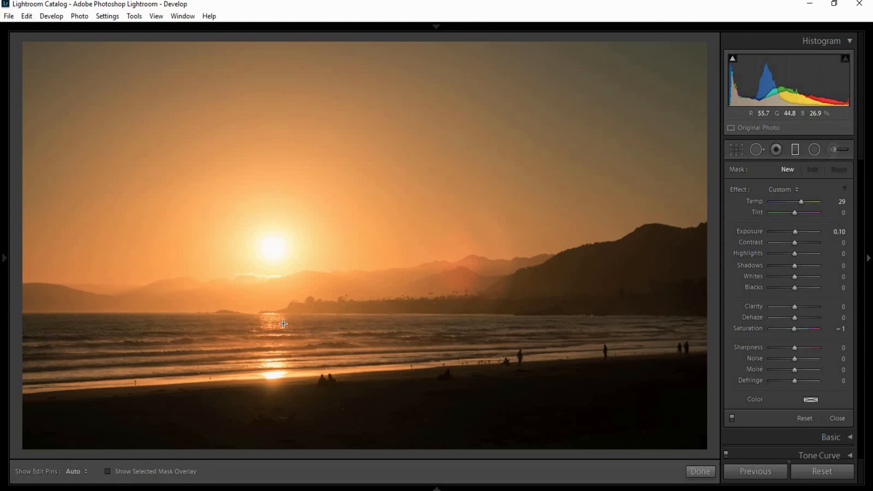
mouse_move(278, 309)
mouse_down()
mouse_move(272, 248)
mouse_move(271, 312)
mouse_up()
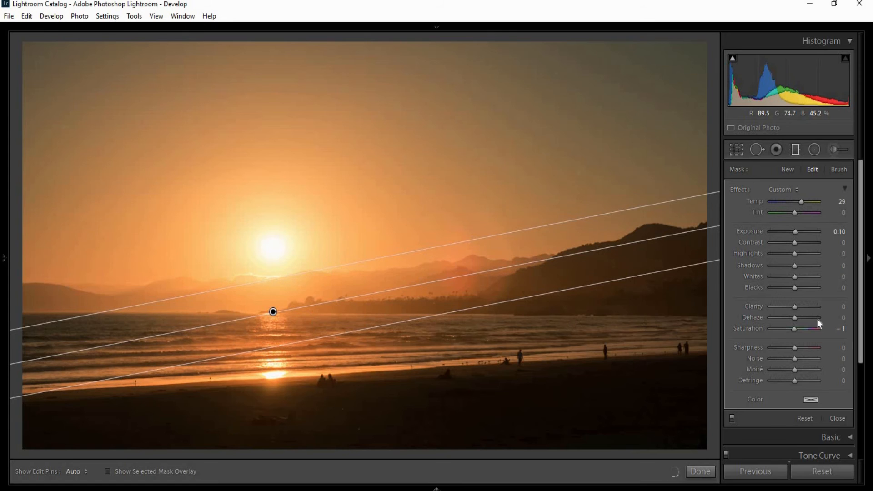
drag(804, 266, 804, 270)
drag(795, 306, 804, 306)
drag(798, 347, 803, 349)
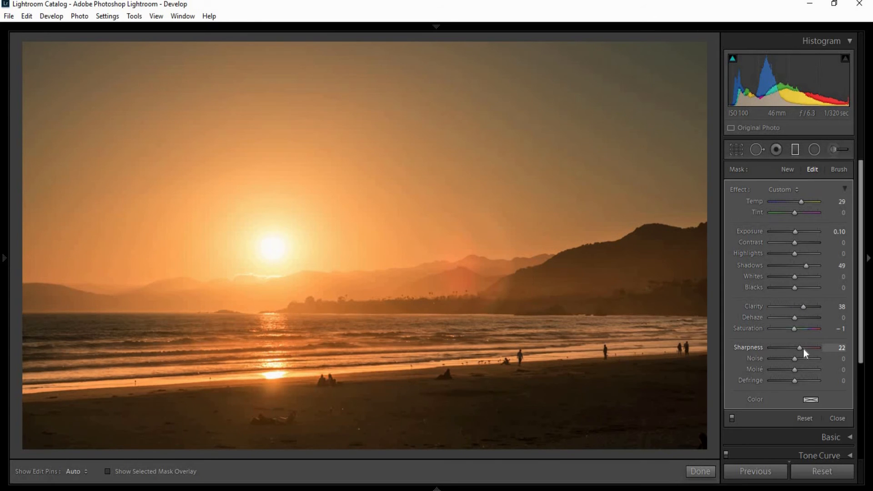
mouse_move(781, 256)
mouse_down()
mouse_move(758, 257)
mouse_move(781, 259)
mouse_move(770, 262)
mouse_up()
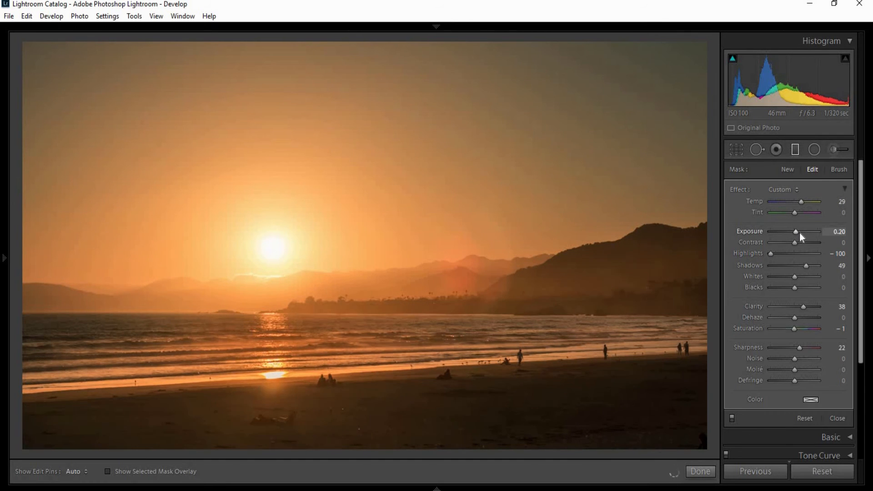
drag(800, 291, 800, 291)
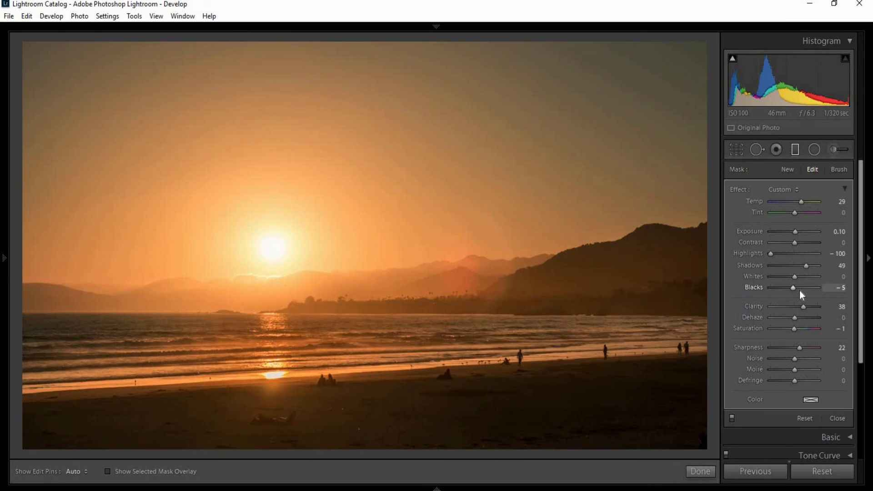
Tighten the 16 x 9 crop slightly from the photo's right edge and apply it
click(736, 148)
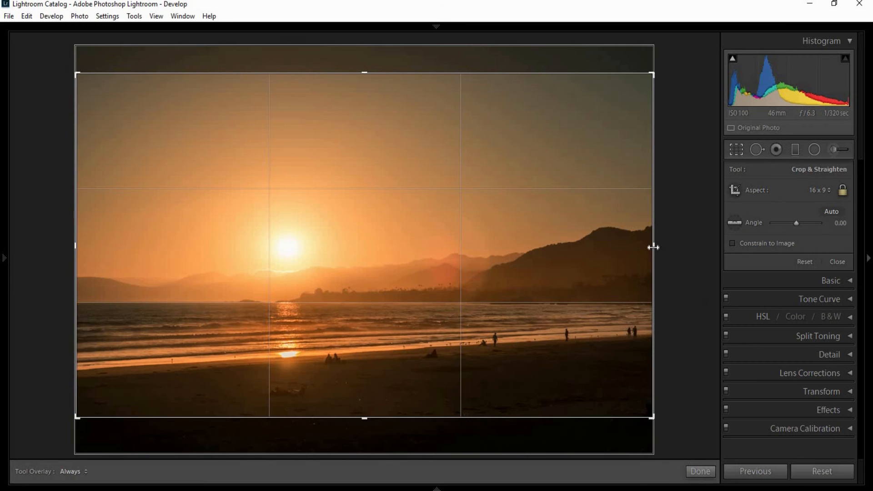
drag(654, 247, 650, 247)
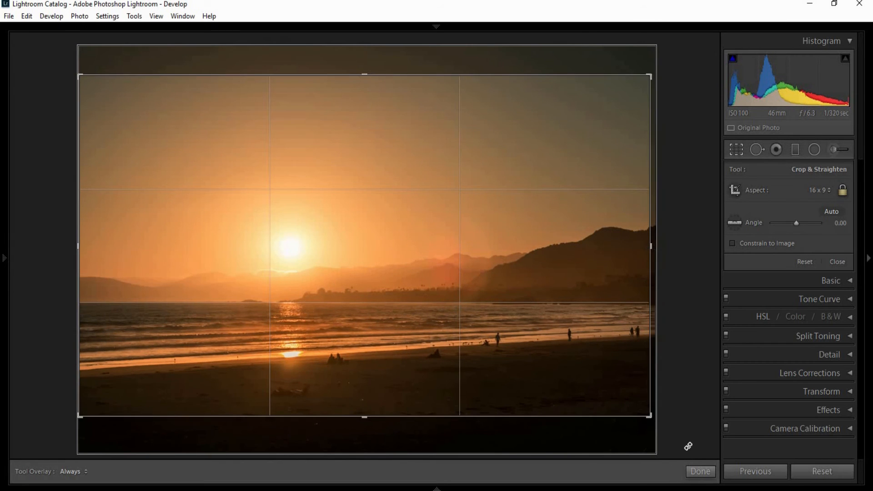
click(700, 471)
click(734, 150)
click(702, 471)
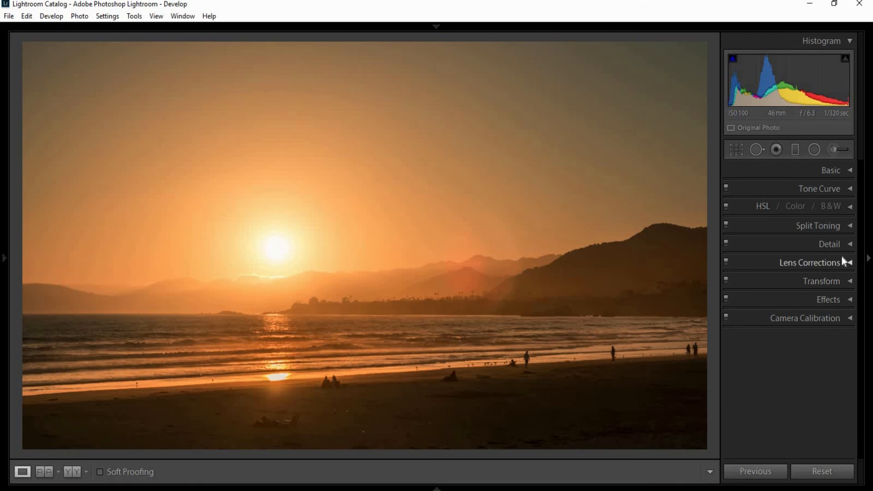
Set the photo's white balance Tint to +23
click(853, 172)
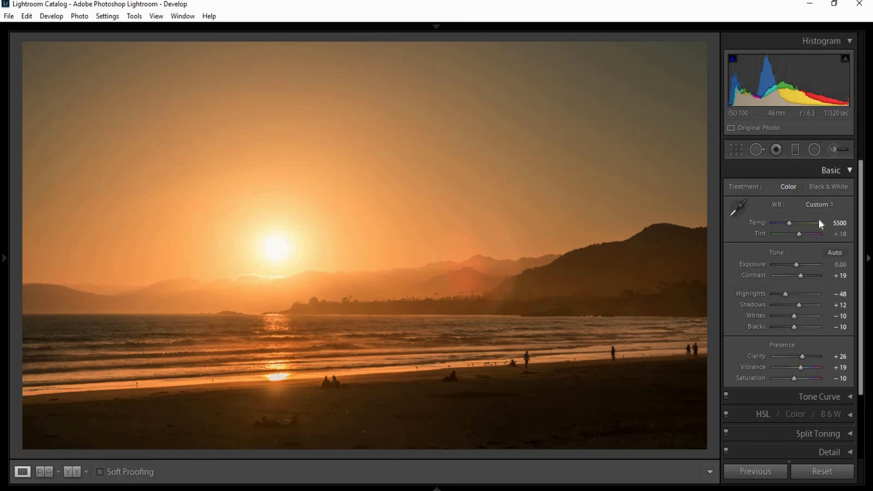
click(800, 235)
click(850, 172)
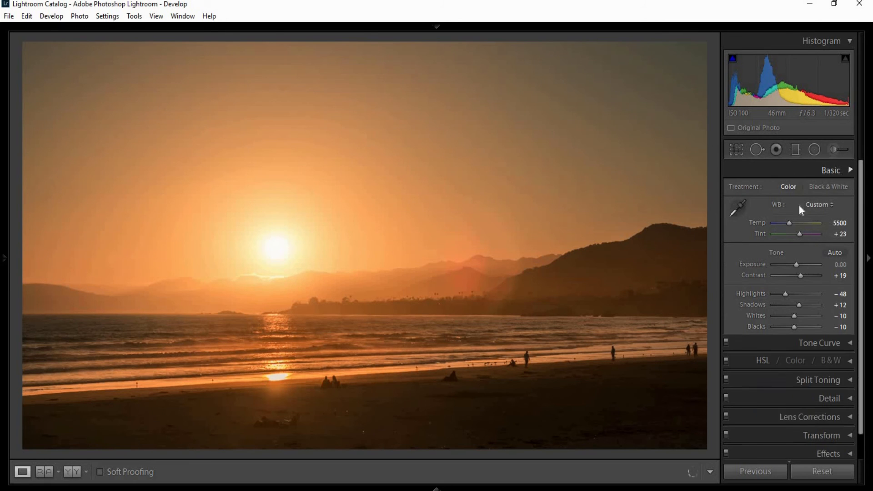
Tint the beach's graduated filter a faint yellow with hue 46 and saturation 6
click(797, 151)
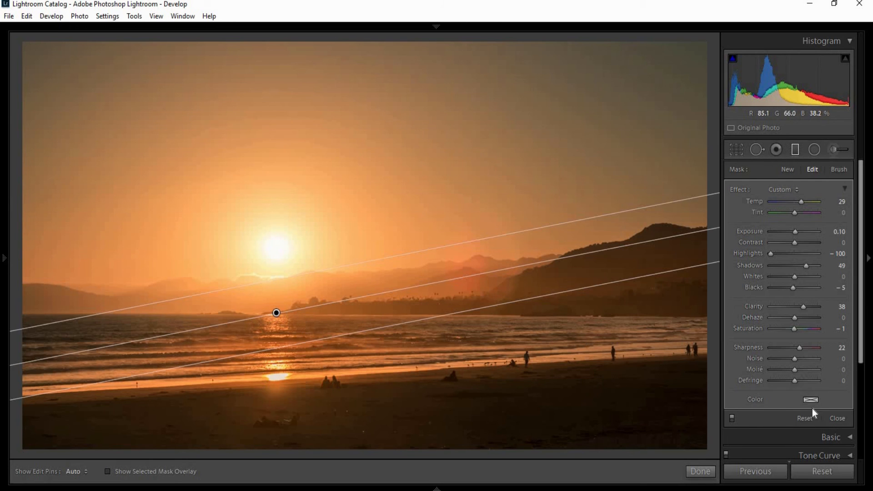
click(811, 400)
click(608, 396)
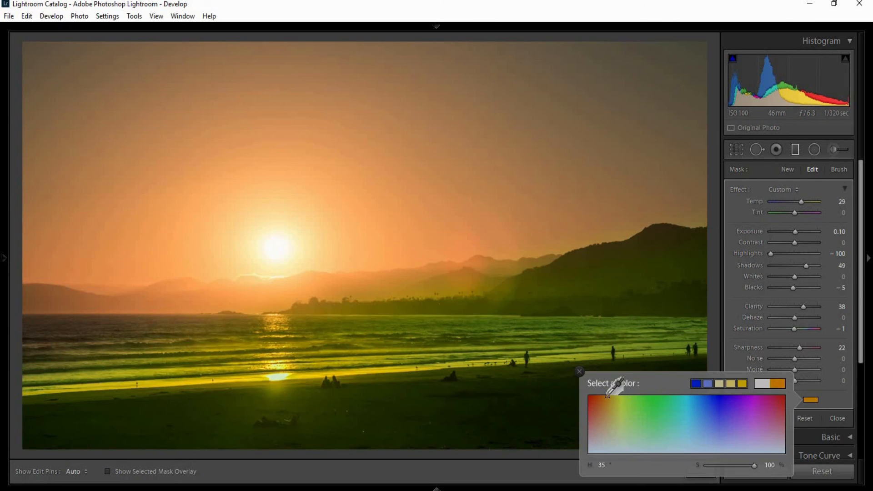
drag(608, 395, 613, 393)
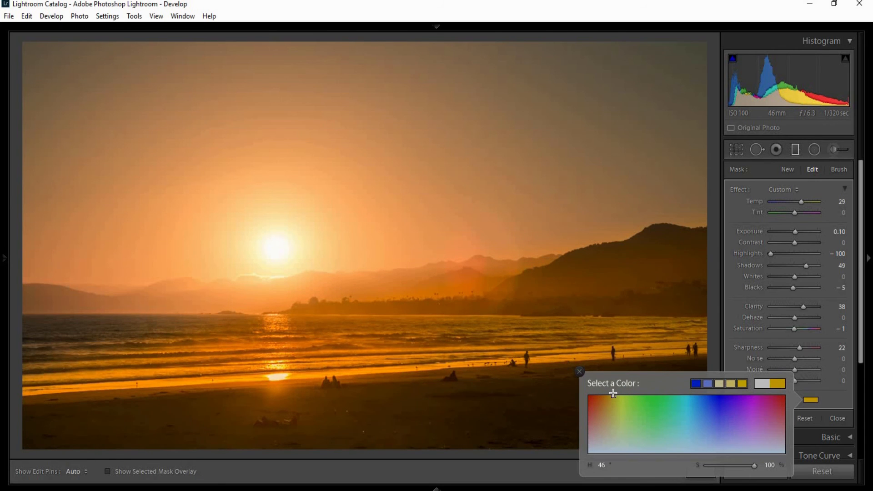
mouse_move(720, 463)
mouse_down()
mouse_move(690, 467)
mouse_move(718, 472)
mouse_move(710, 471)
mouse_up()
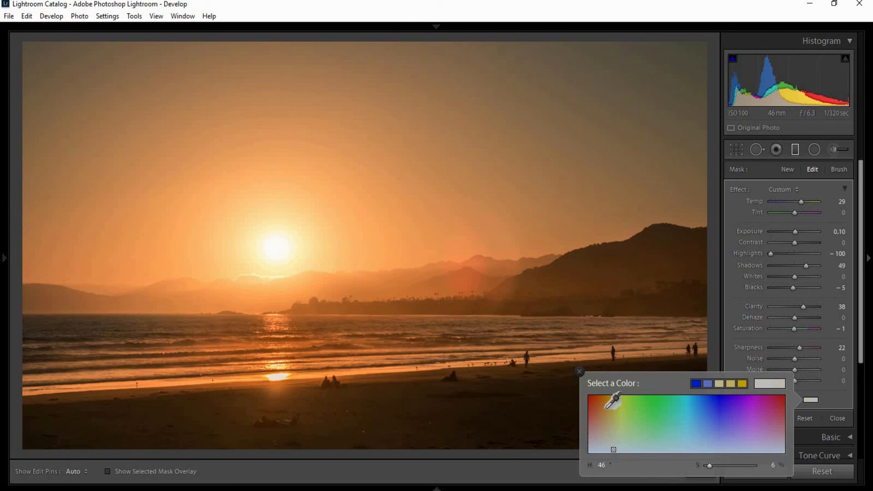
click(580, 372)
Reduce the graduated filter's tilt slightly, widen its transition a little and finish editing the filter
drag(312, 309, 315, 308)
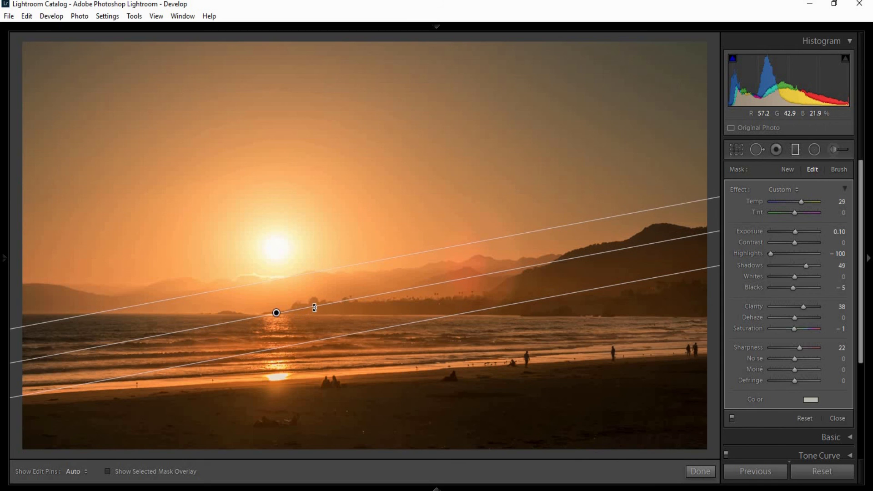
mouse_move(181, 298)
mouse_down()
mouse_move(174, 275)
mouse_move(183, 297)
mouse_up()
click(698, 472)
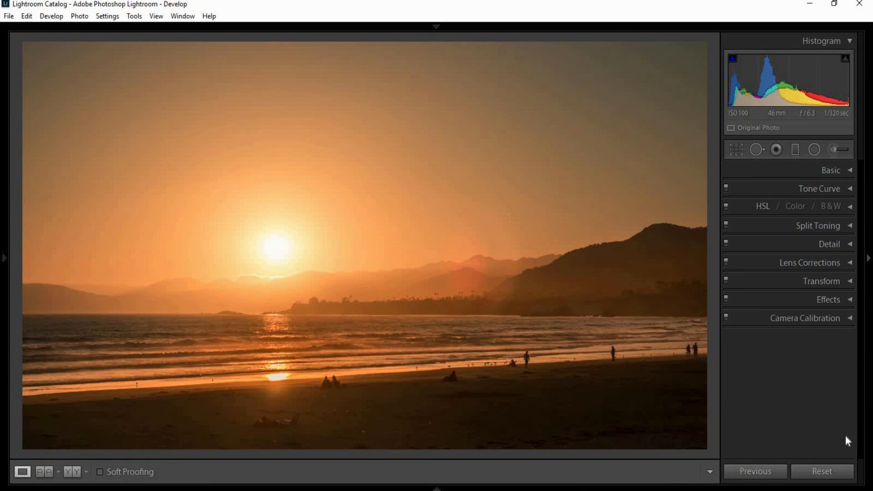
View the edited photo alone against a black background, then restore the normal display
key(l)
key(l)
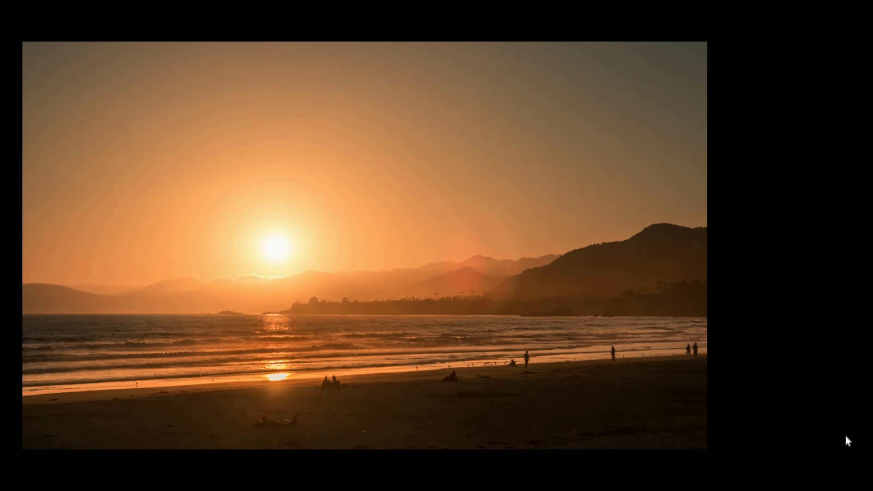
key(l)
Set the photo's Clarity to +33 and darken its corners slightly with a Highlight Priority post-crop vignette
click(835, 171)
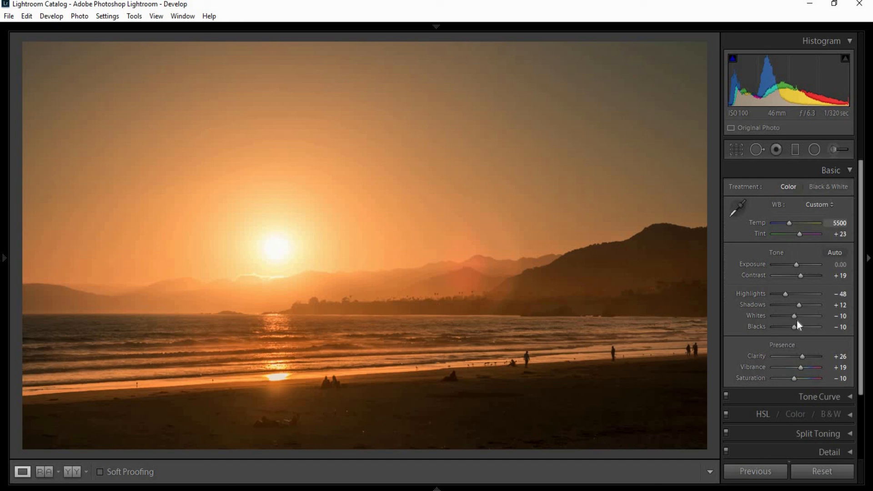
click(808, 357)
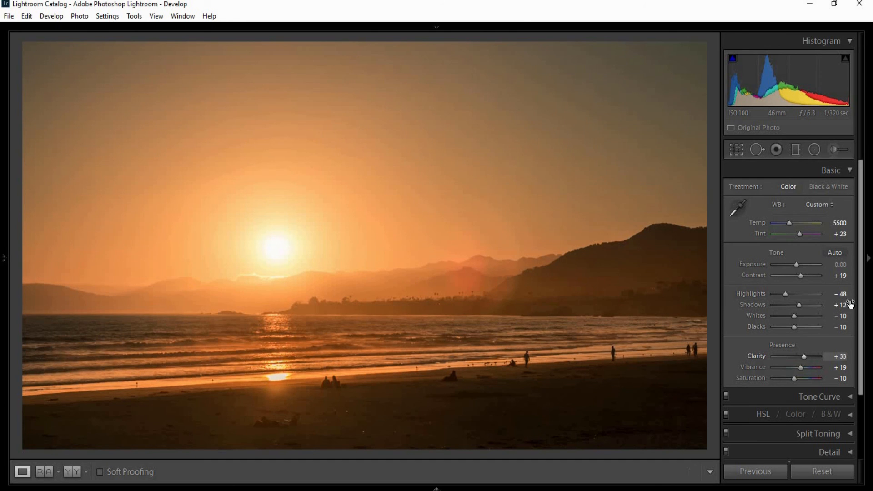
scroll(850, 304, down, 3)
click(854, 434)
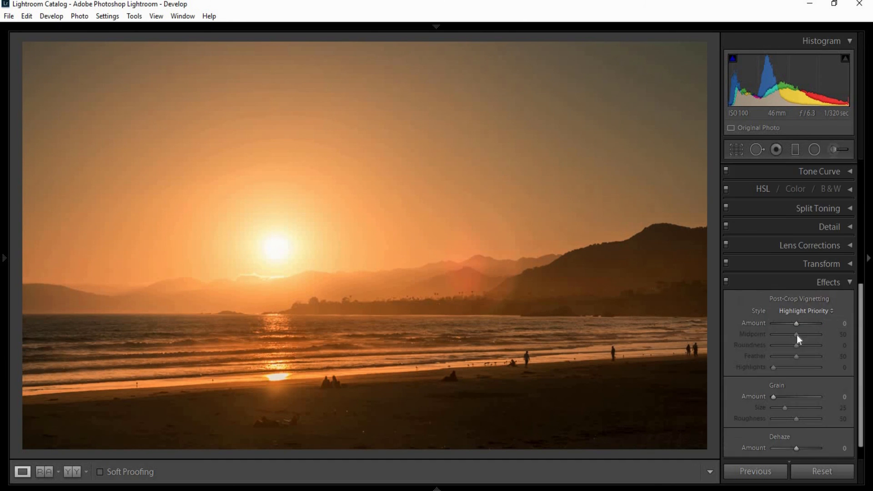
click(848, 286)
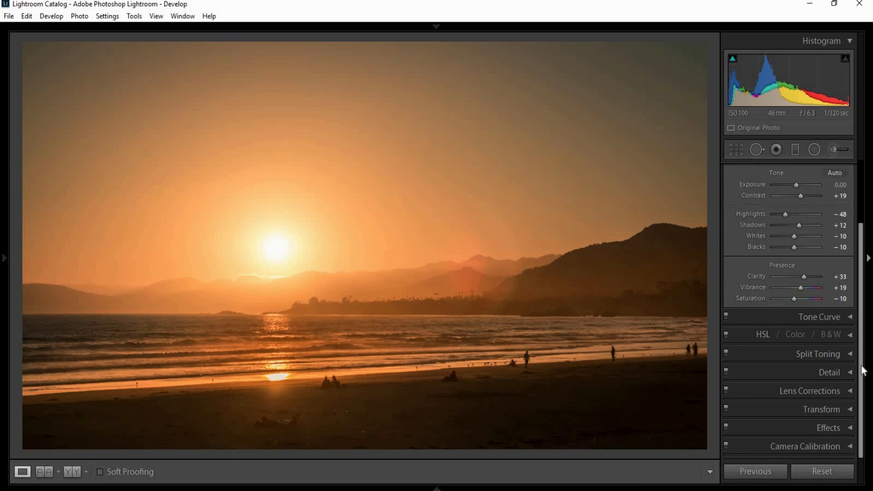
Warm the photo's white balance slightly by setting Temp to 5550
drag(863, 358, 863, 287)
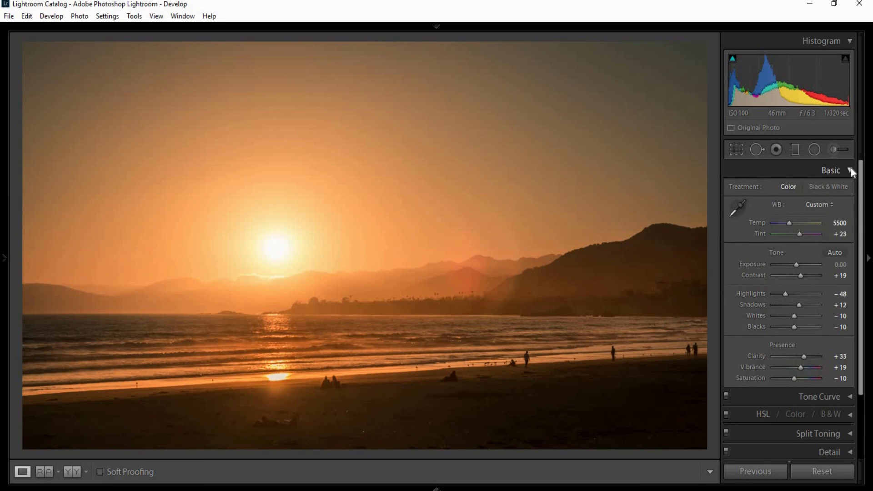
drag(789, 224, 792, 224)
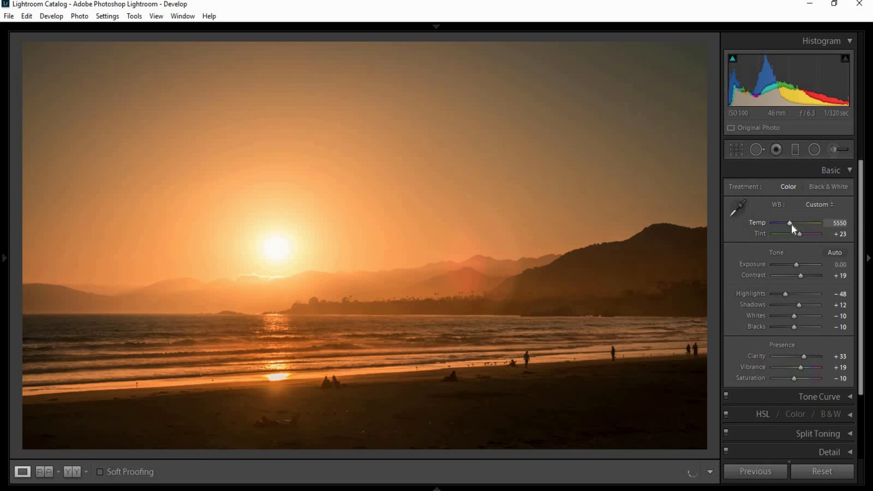
click(850, 169)
Compare the before and after versions side by side, including against a black background
click(70, 472)
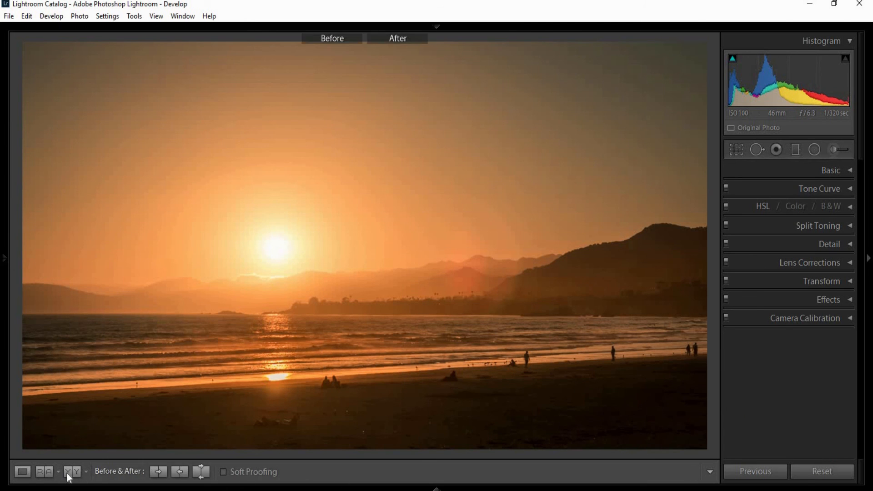
key(l)
key(l)
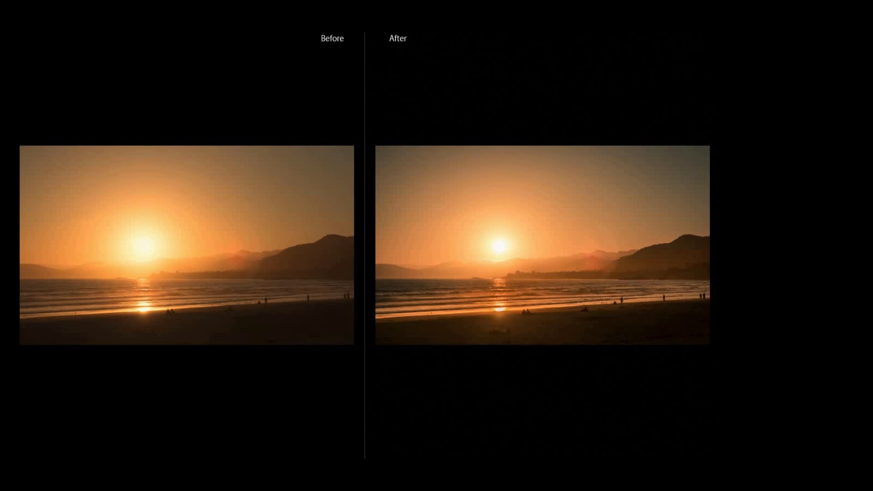
key(l)
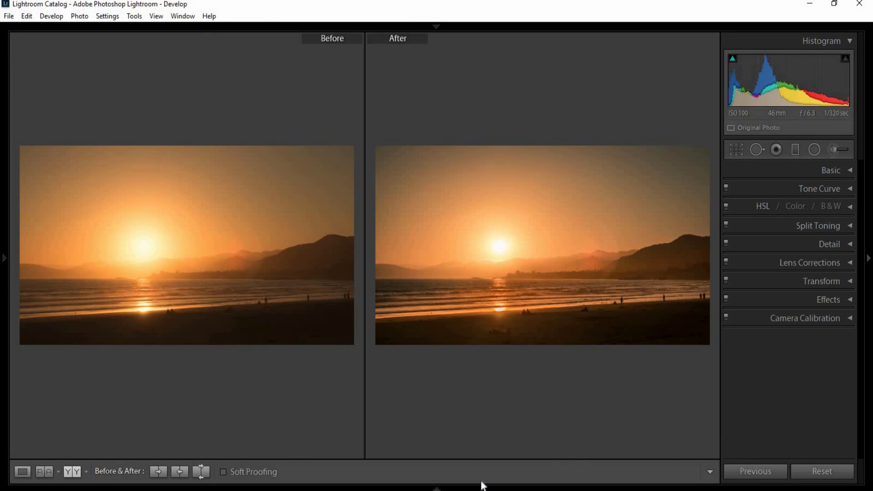